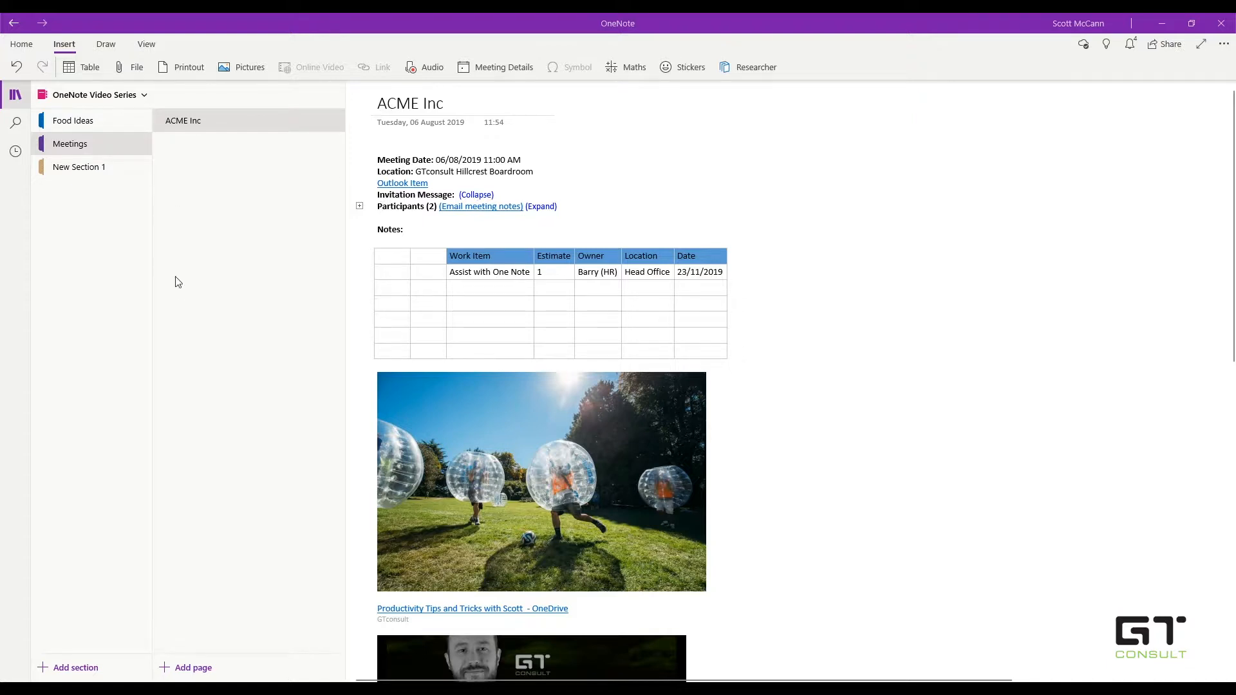
Add a page titled "Anvil Ltd" to the Meetings section and start an audio recording on it.
click(183, 663)
text(Anvil Ltd)
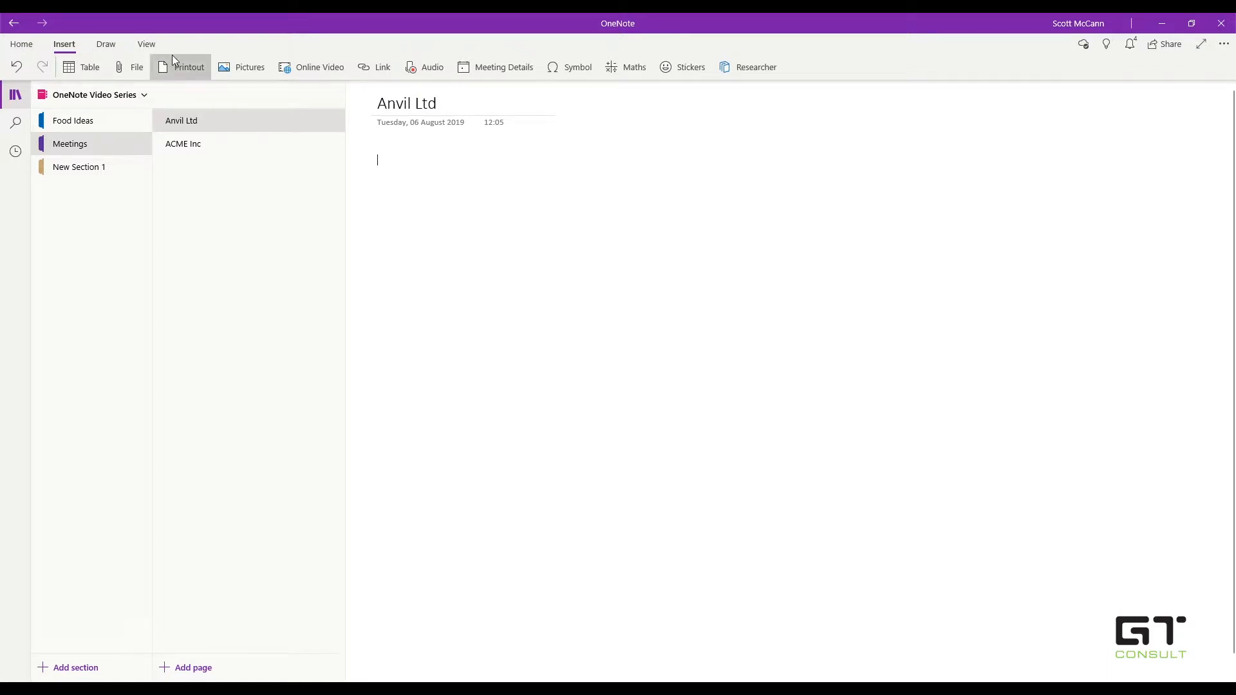
click(37, 45)
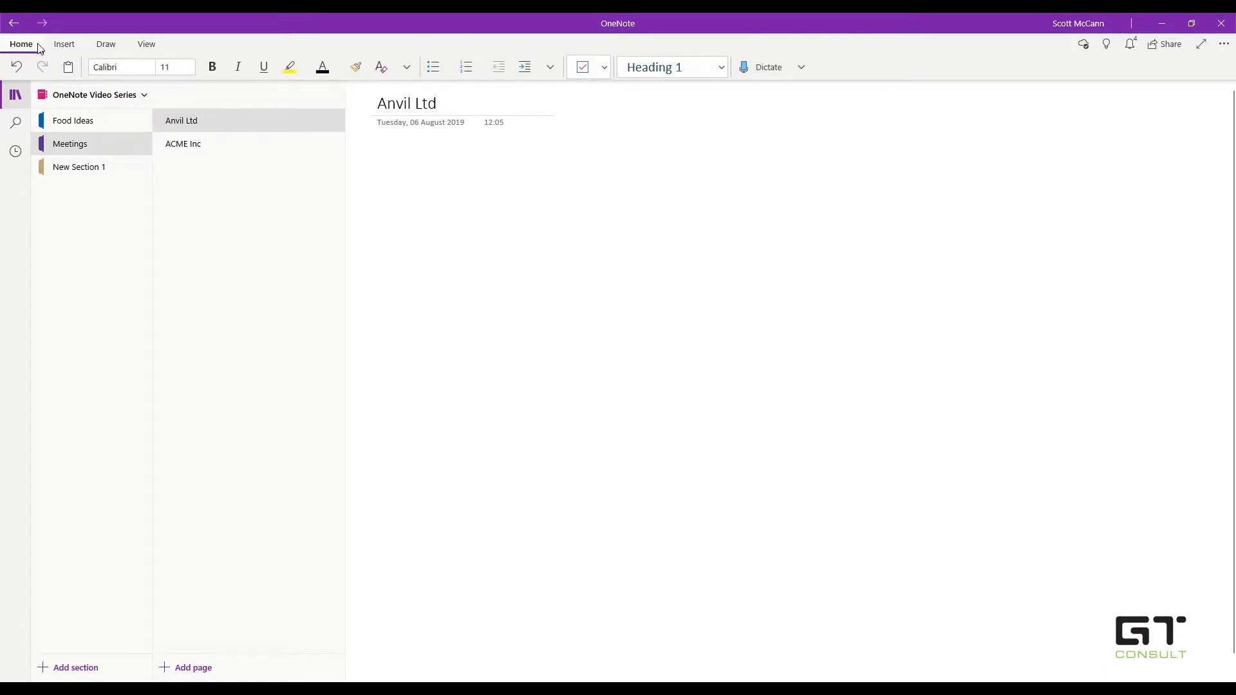
click(62, 45)
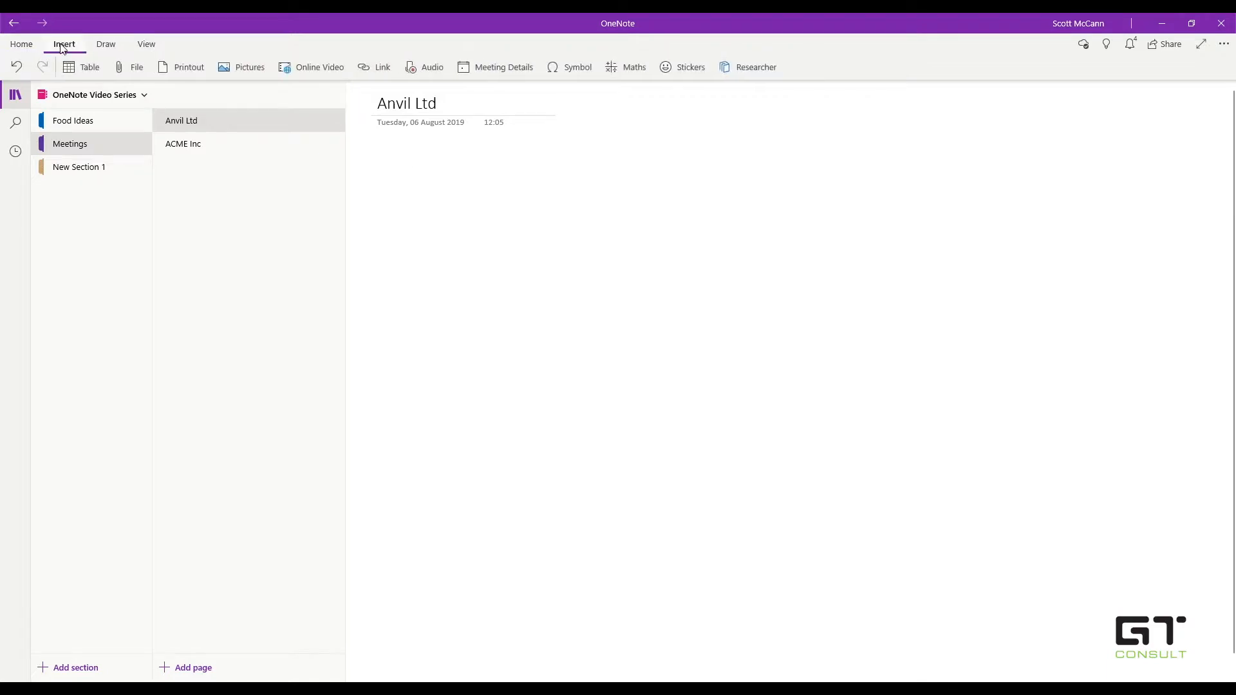
click(413, 67)
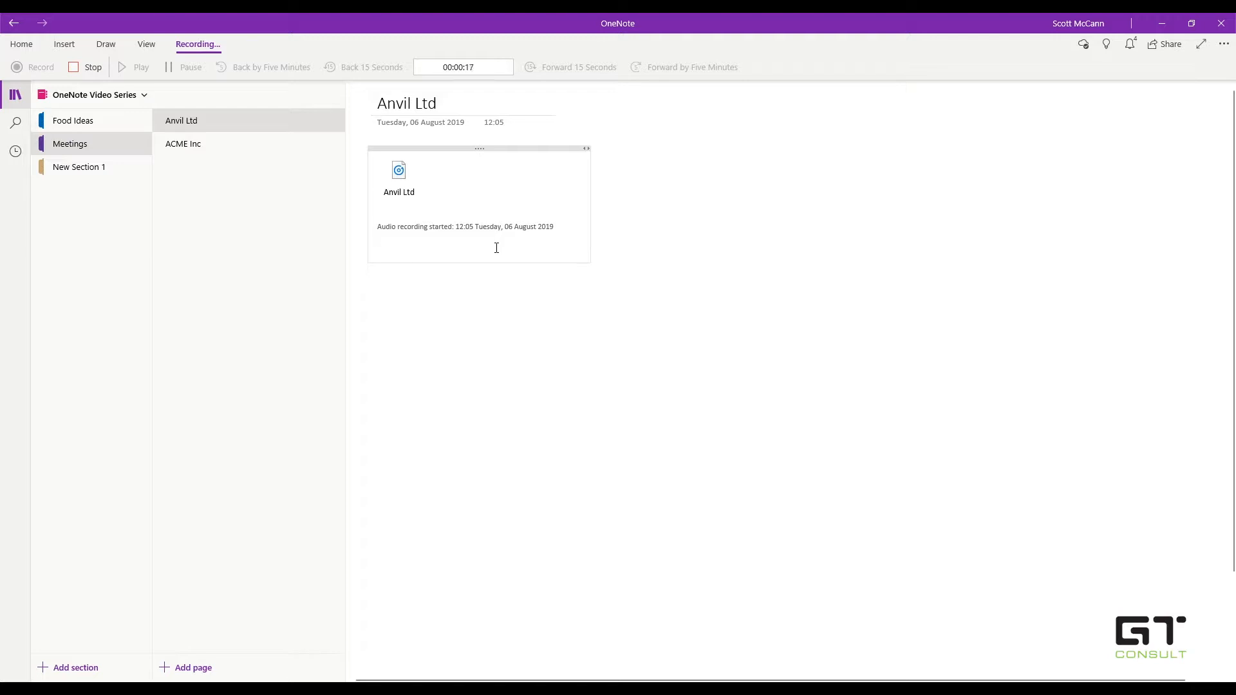
Below the recording, note the attendee's first name with "was in the meeting" and add "At this point in time, introductions were being made.".
text(Scott)
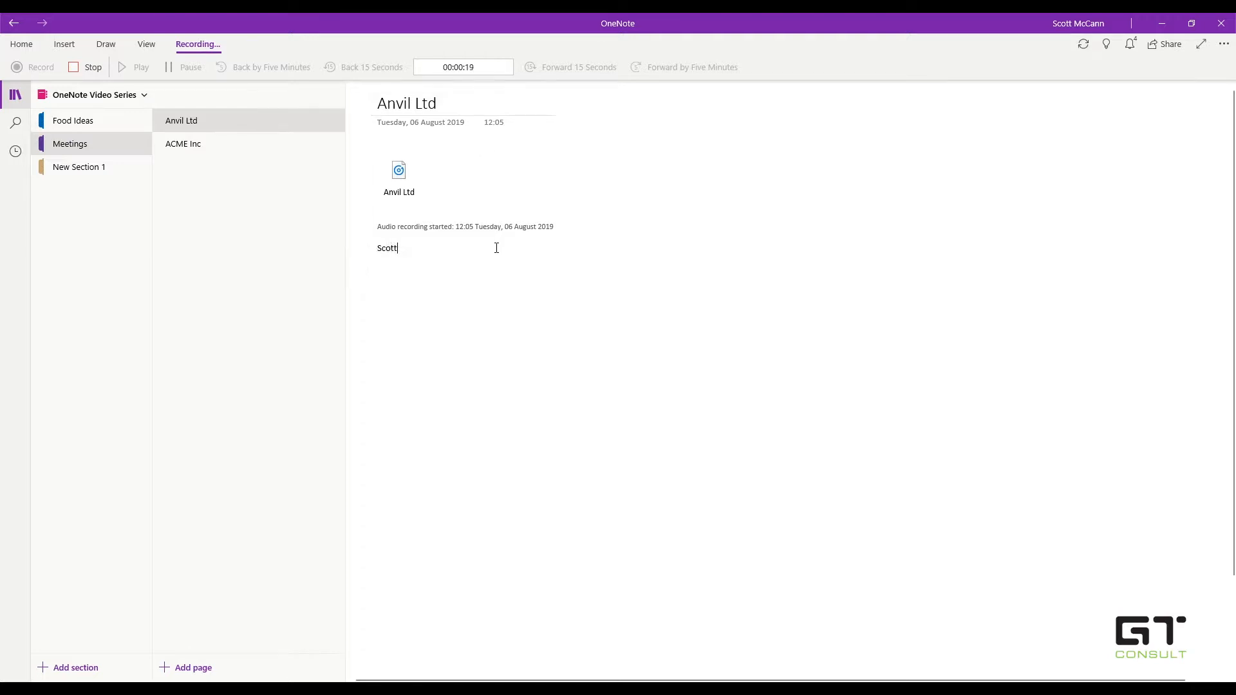
text( was in the meeting)
key(Return)
text(At this point in time, in)
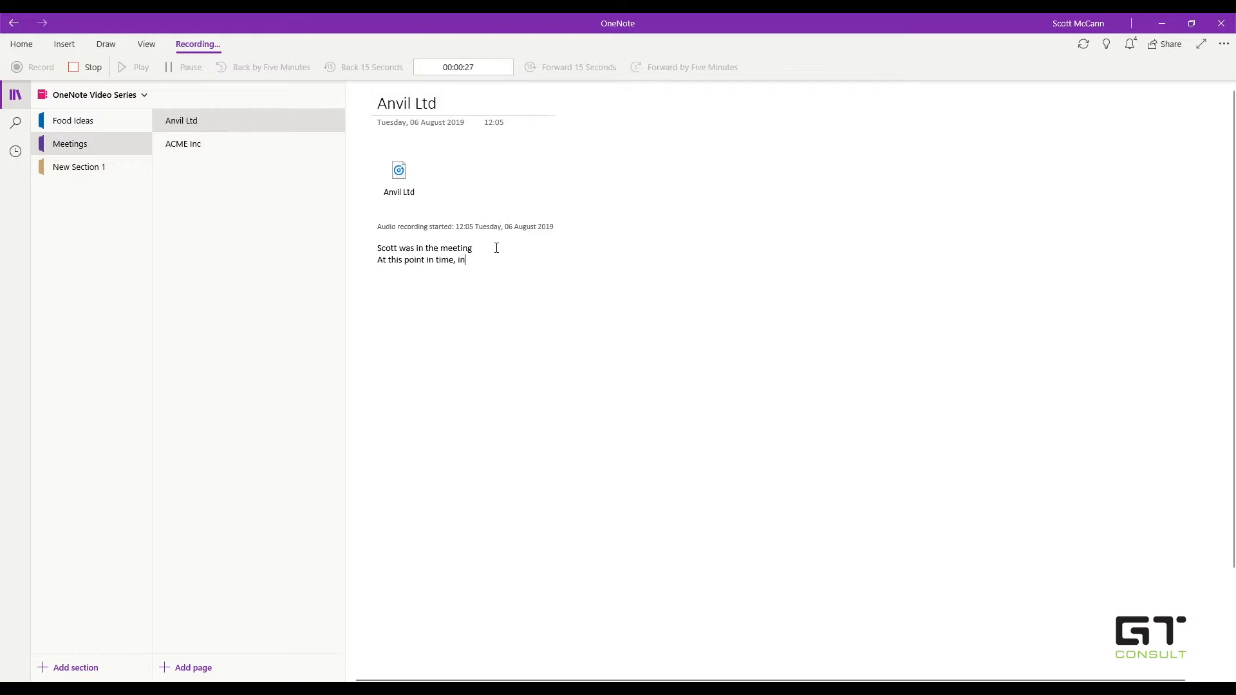
text(troductions were being made)
key(Return)
key(Return)
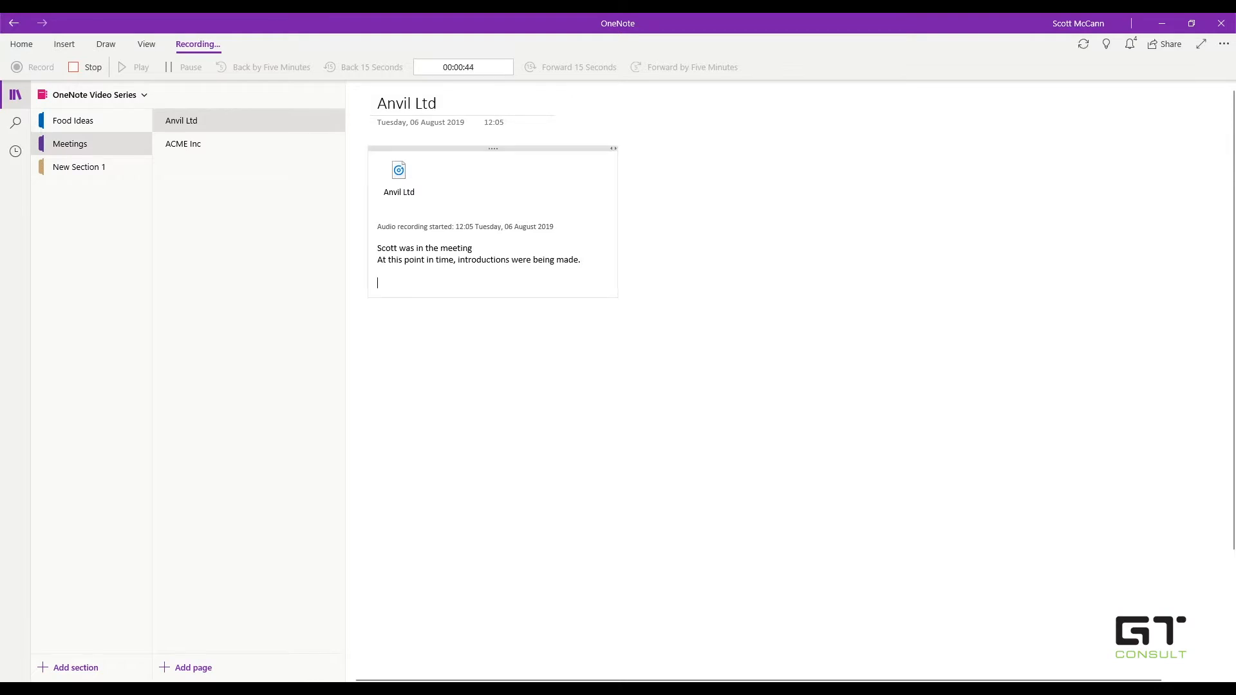
Add a "Feedback" heading with the bullets "Like the new design" and "Users are happy with the changes".
text(Feedback)
key(Return)
text(Like the new deisgn)
key(BackSpace)
key(BackSpace)
key(BackSpace)
text(ign)
key(Return)
text(Users h)
key(BackSpace)
text(are happy with the changed)
key(Return)
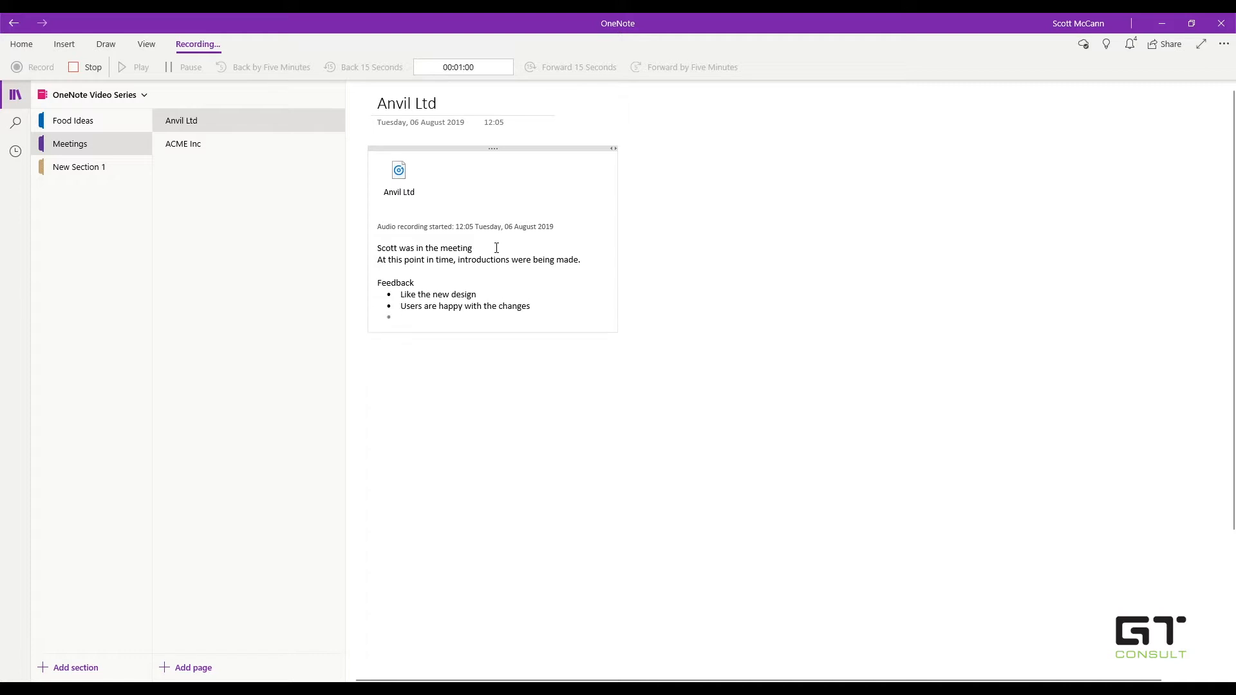
Add the bullet "New automation requests coming through from HR" to the Feedback list.
text(New automation request)
key(BackSpace)
text(s coming rhough)
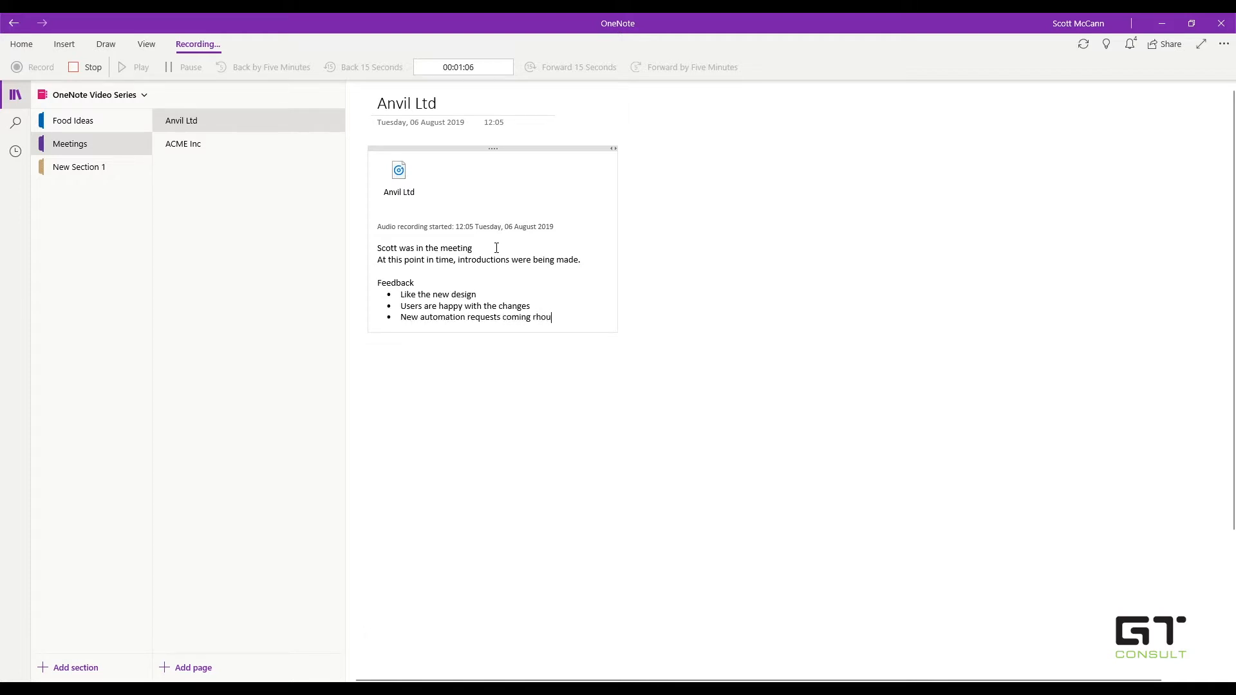
key(BackSpace)
key(BackSpace)
key(BackSpace)
key(BackSpace)
key(BackSpace)
key(BackSpace)
text(through from HR)
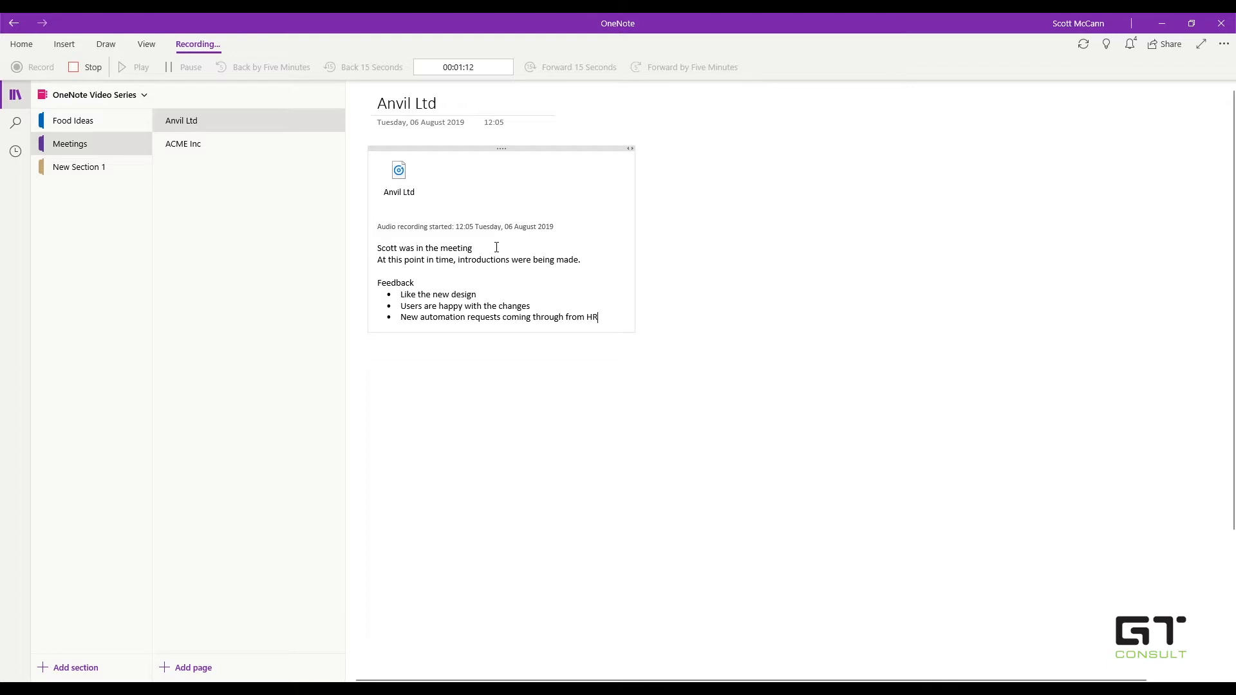
key(Return)
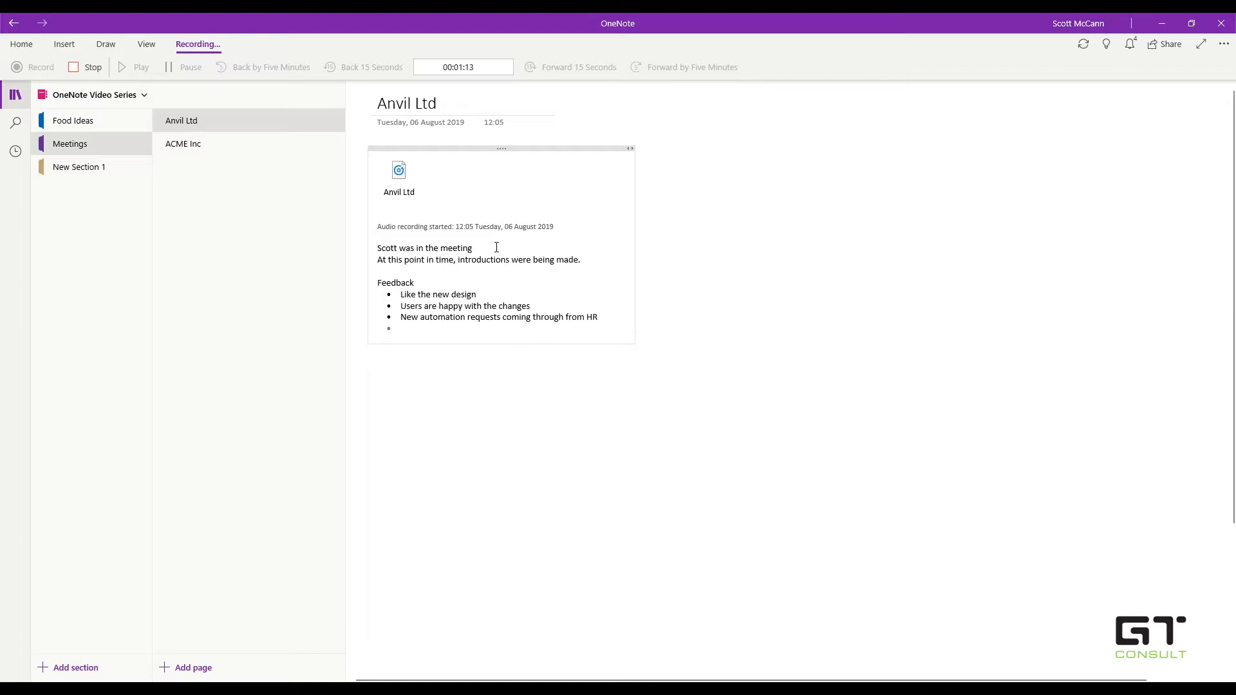
Add a "New Ideas" heading with the bullets "Increase font size", "Remove colours" and "Add in more imagery", and end the list.
key(Return)
text(New Idea)
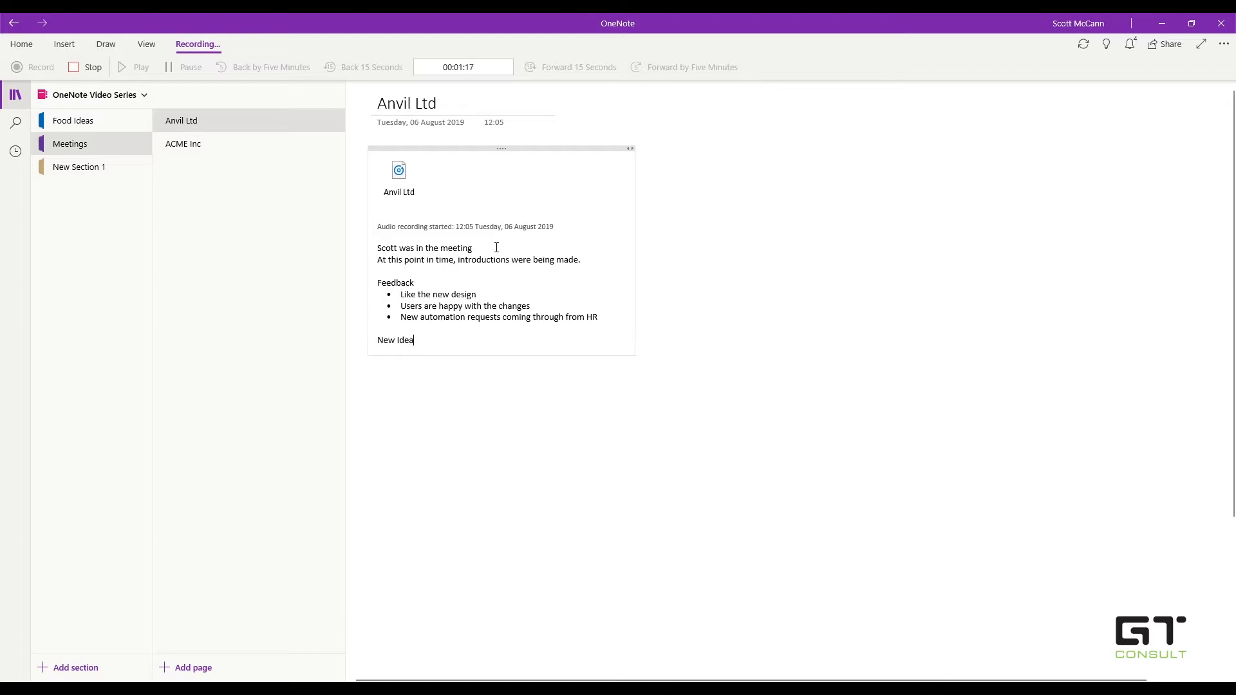
text(s)
key(Return)
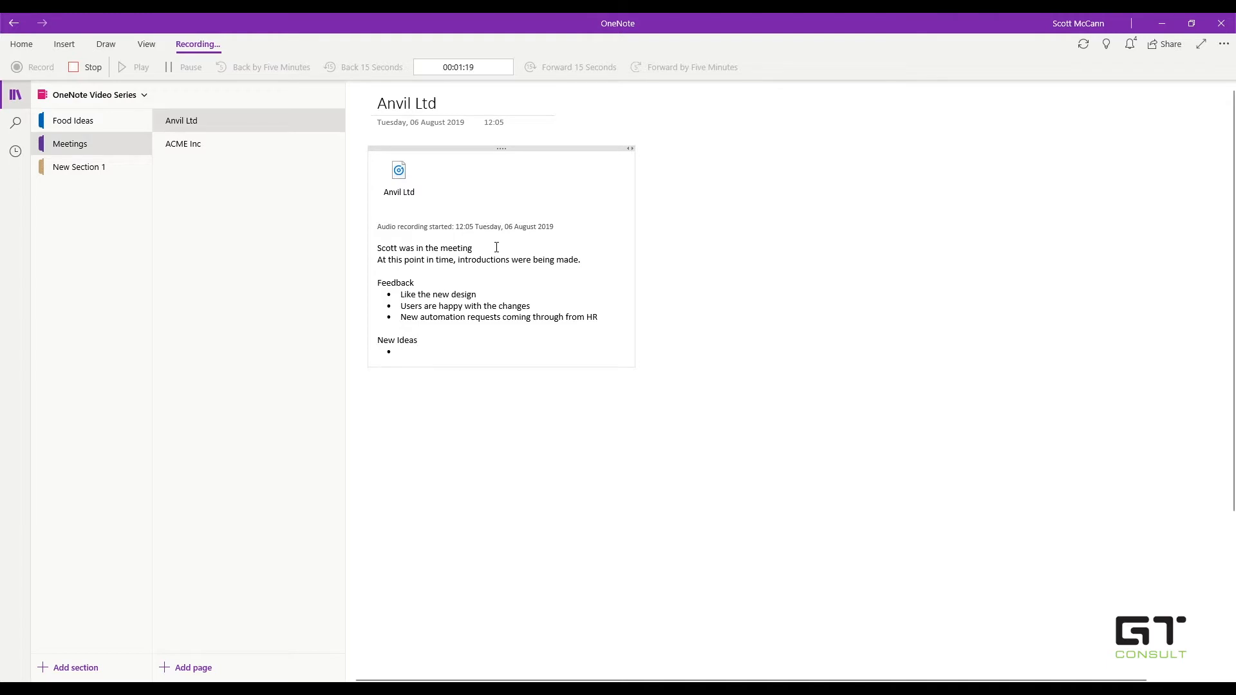
text(Increase font size)
key(Return)
text(Remove co)
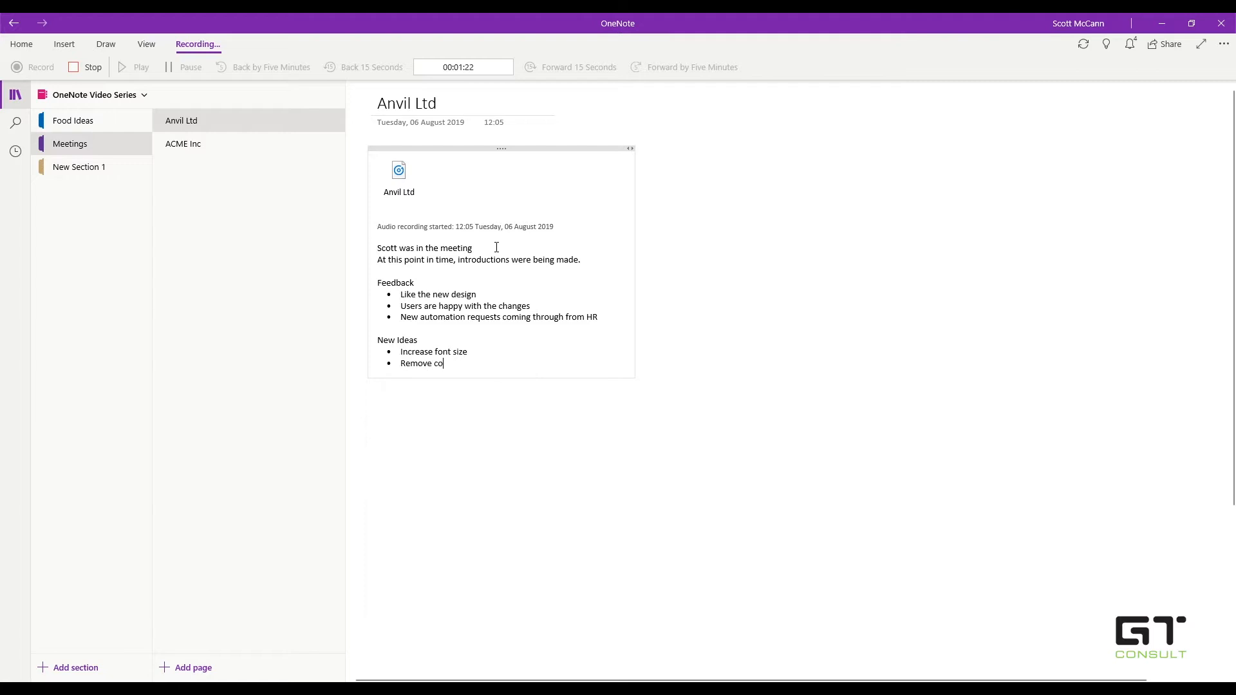
text(lours)
key(Return)
text(Add in)
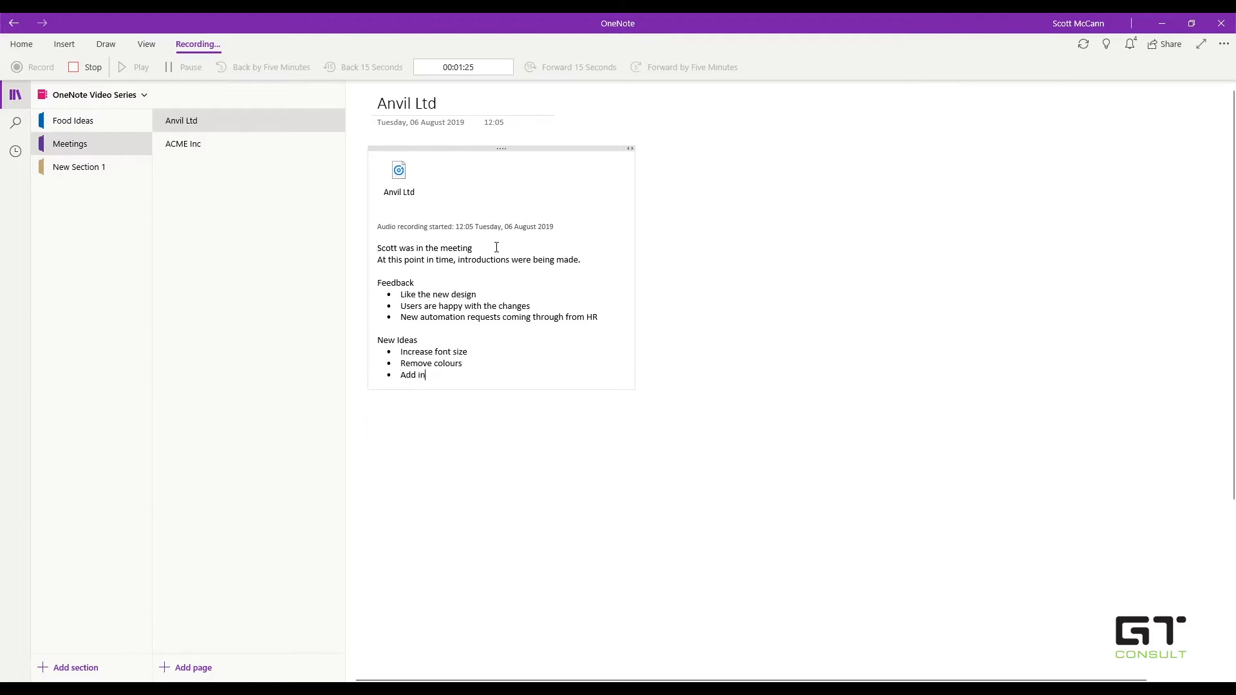
text( more imagery)
key(Return)
key(Return)
key(Return)
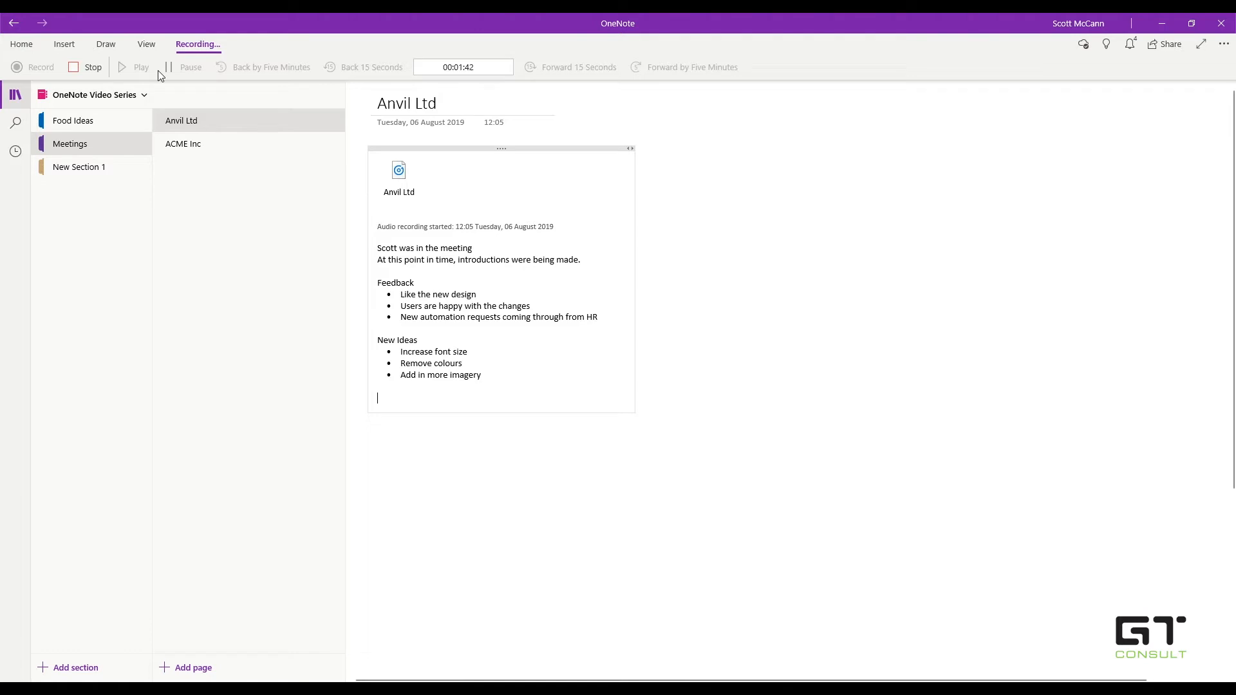
Stop the audio recording and select the whole note container.
click(85, 70)
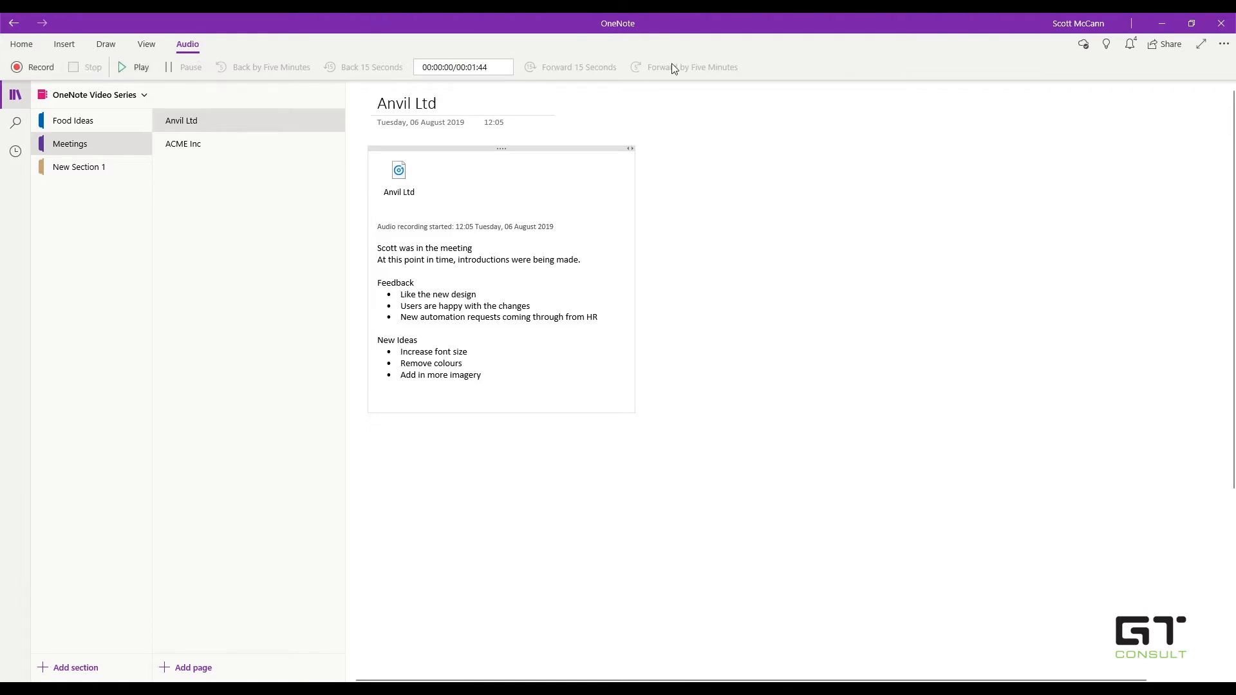
click(778, 146)
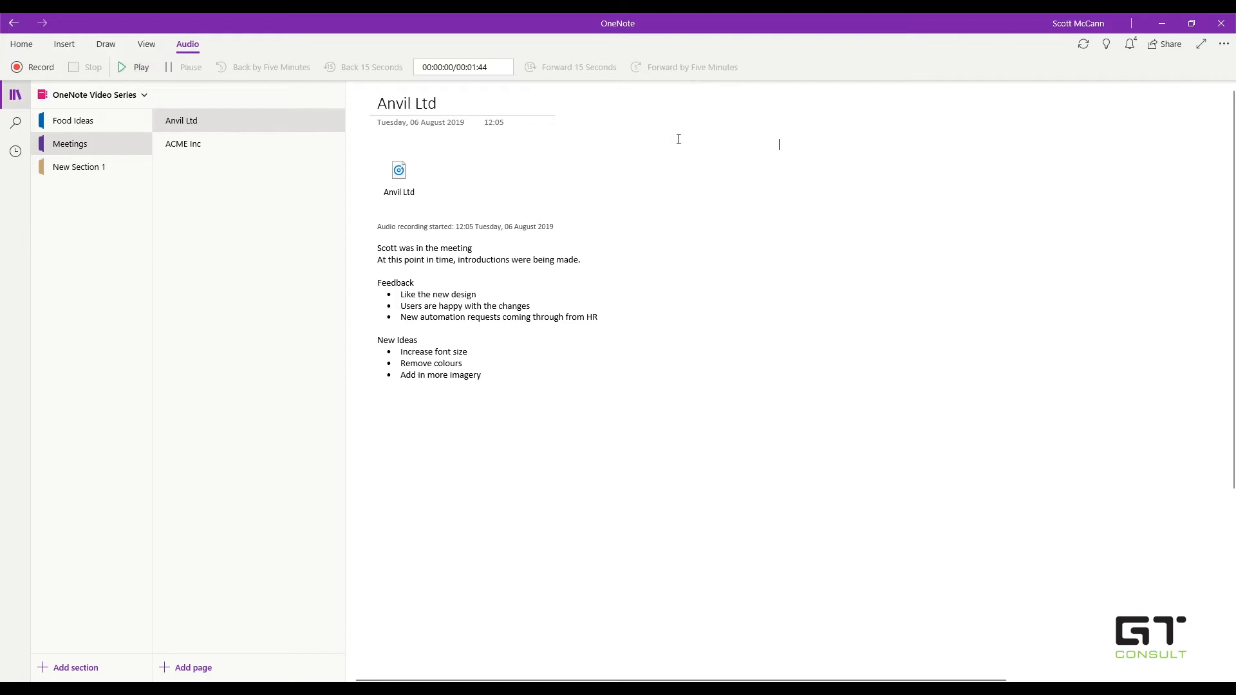
click(520, 149)
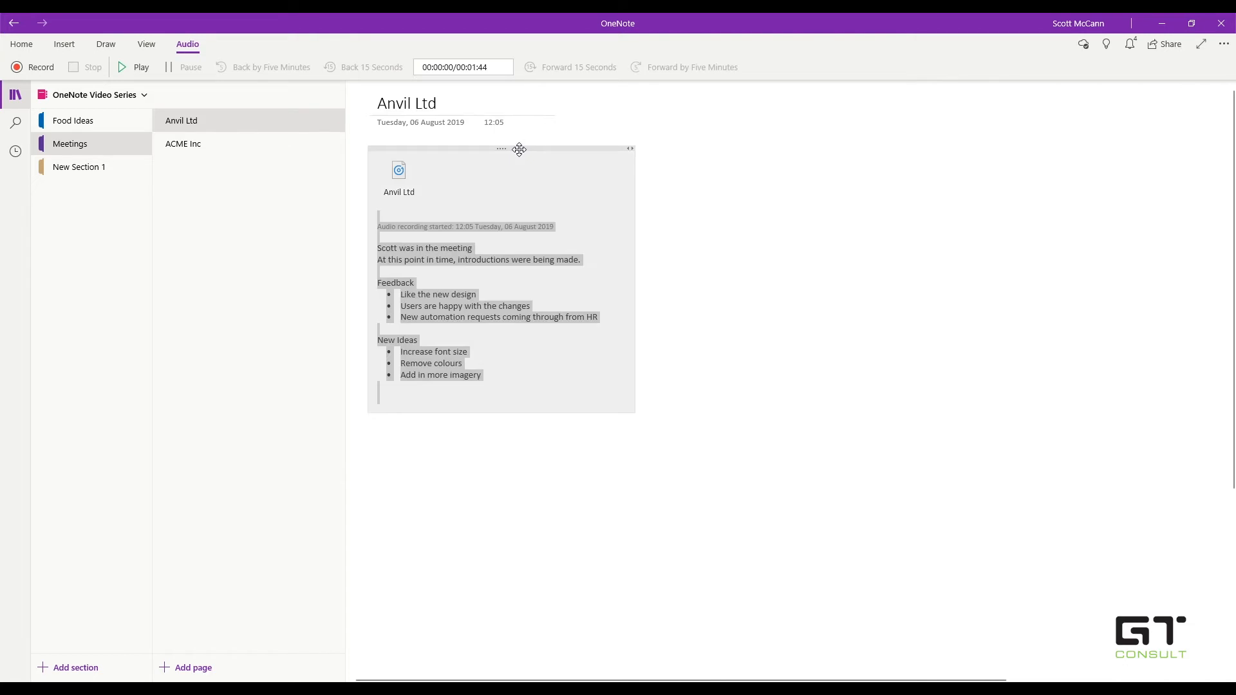
Play the recorded audio from the first note line about the meeting attendee and pause it.
click(586, 182)
mouse_move(485, 248)
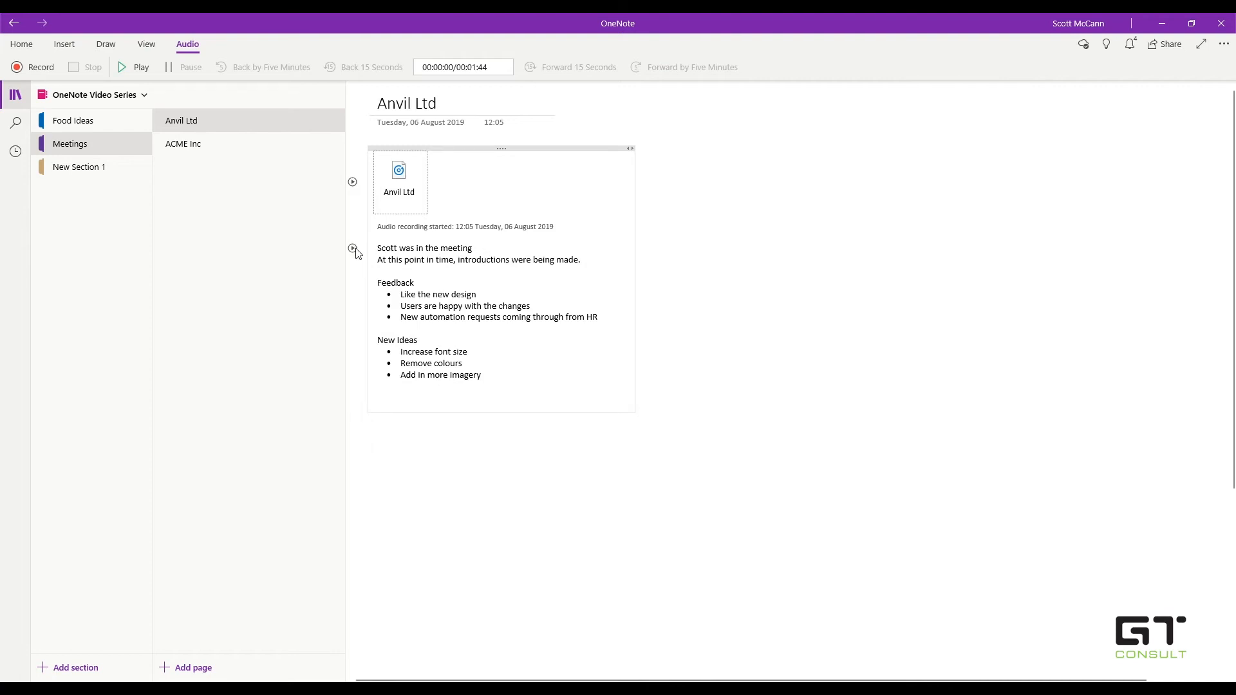
click(352, 249)
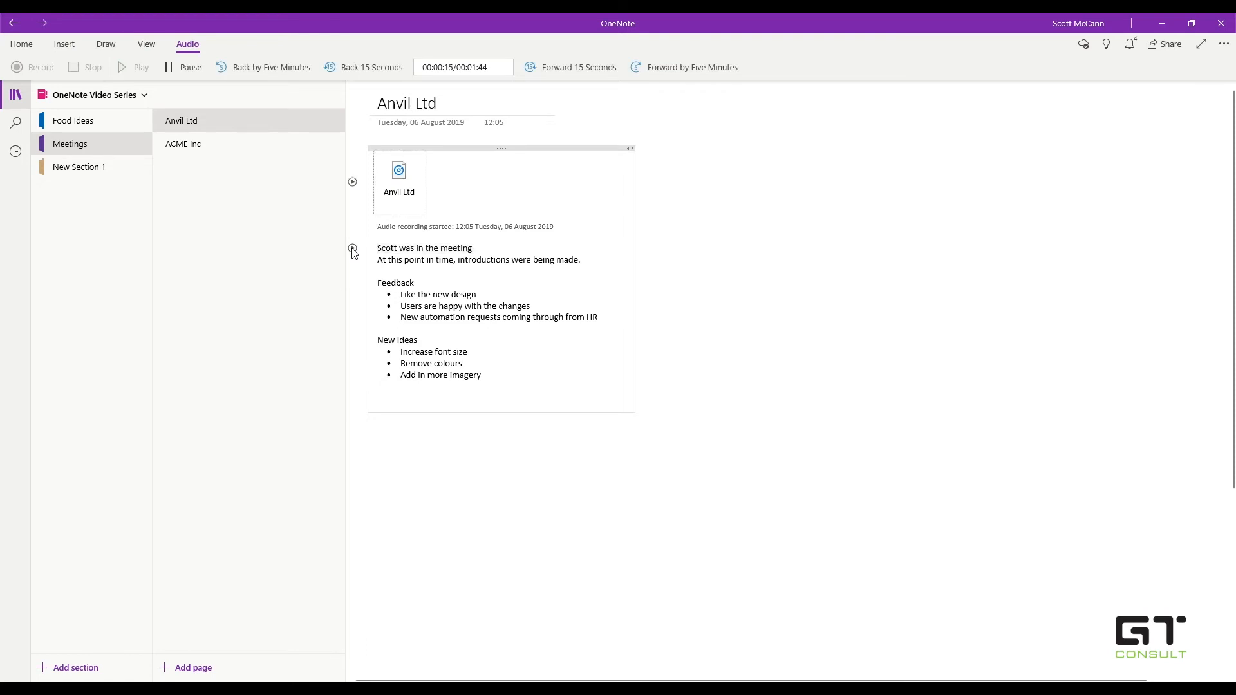
click(186, 68)
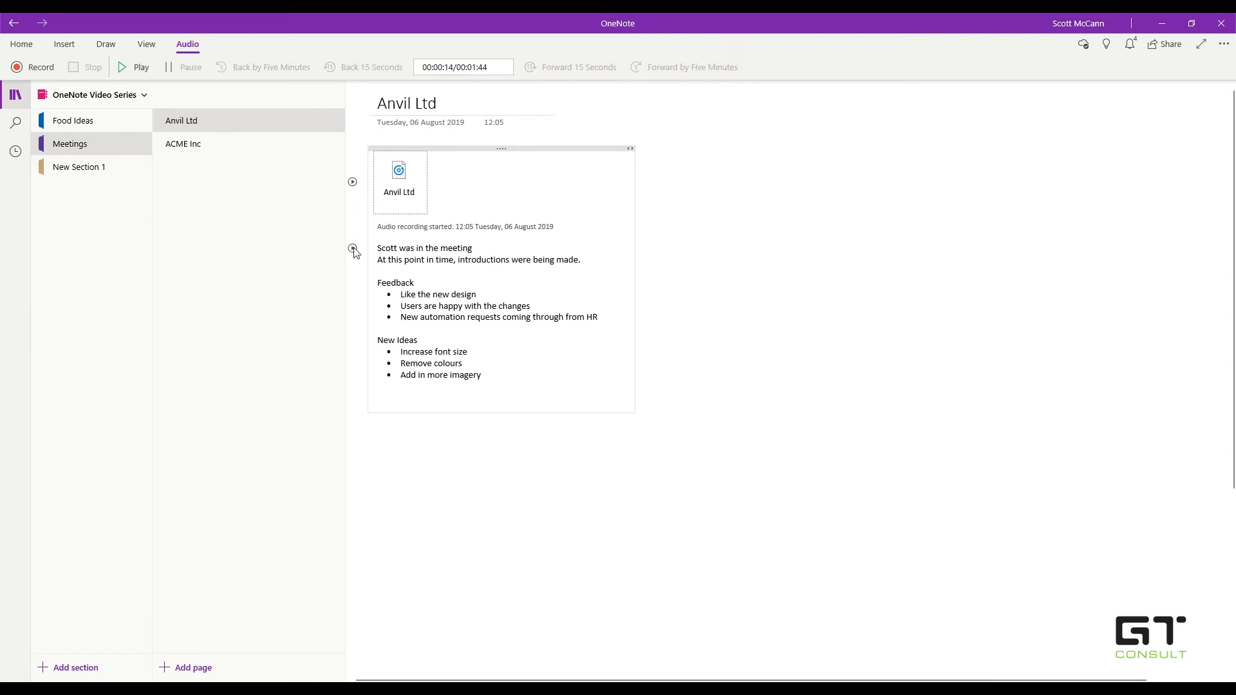
Play the recorded audio from the point linked to the "Feedback" heading and pause it.
click(379, 260)
click(376, 282)
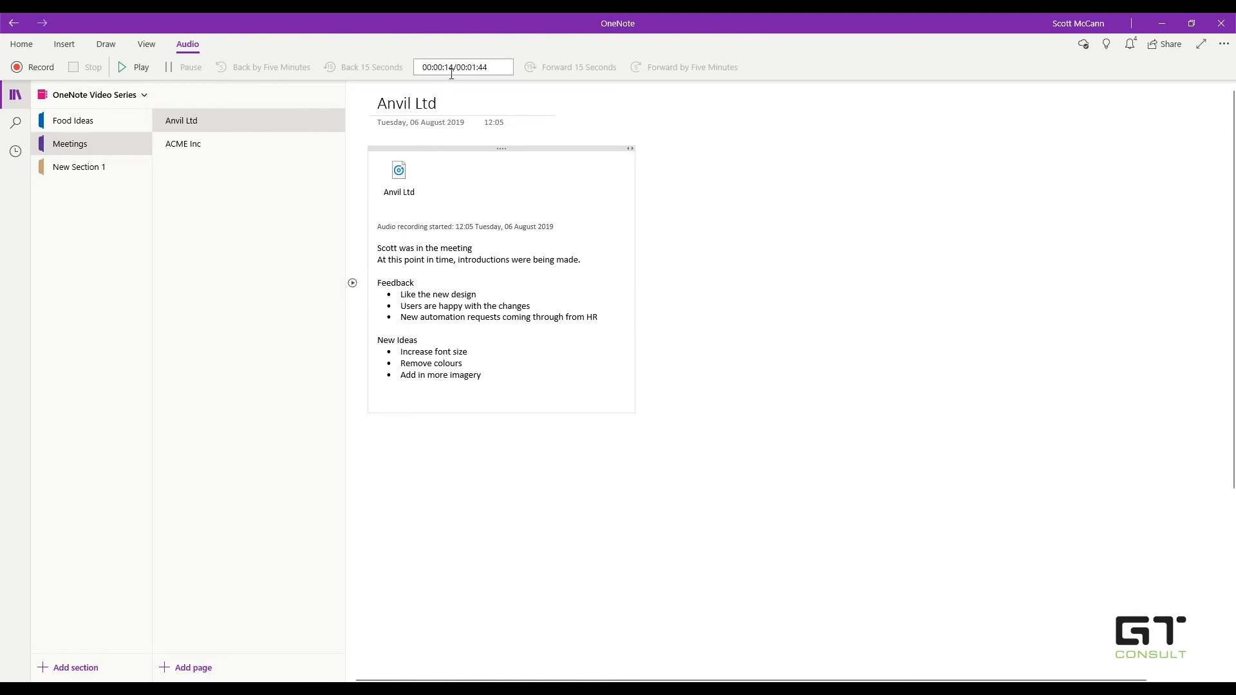
click(353, 284)
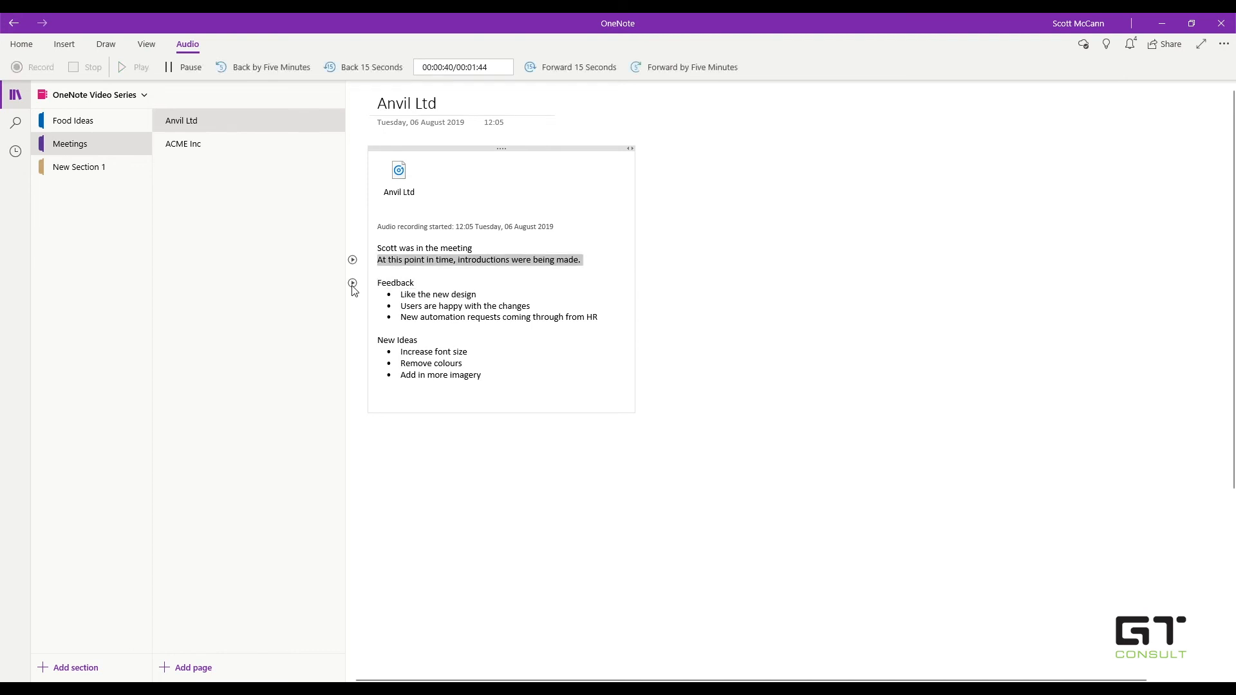
click(188, 67)
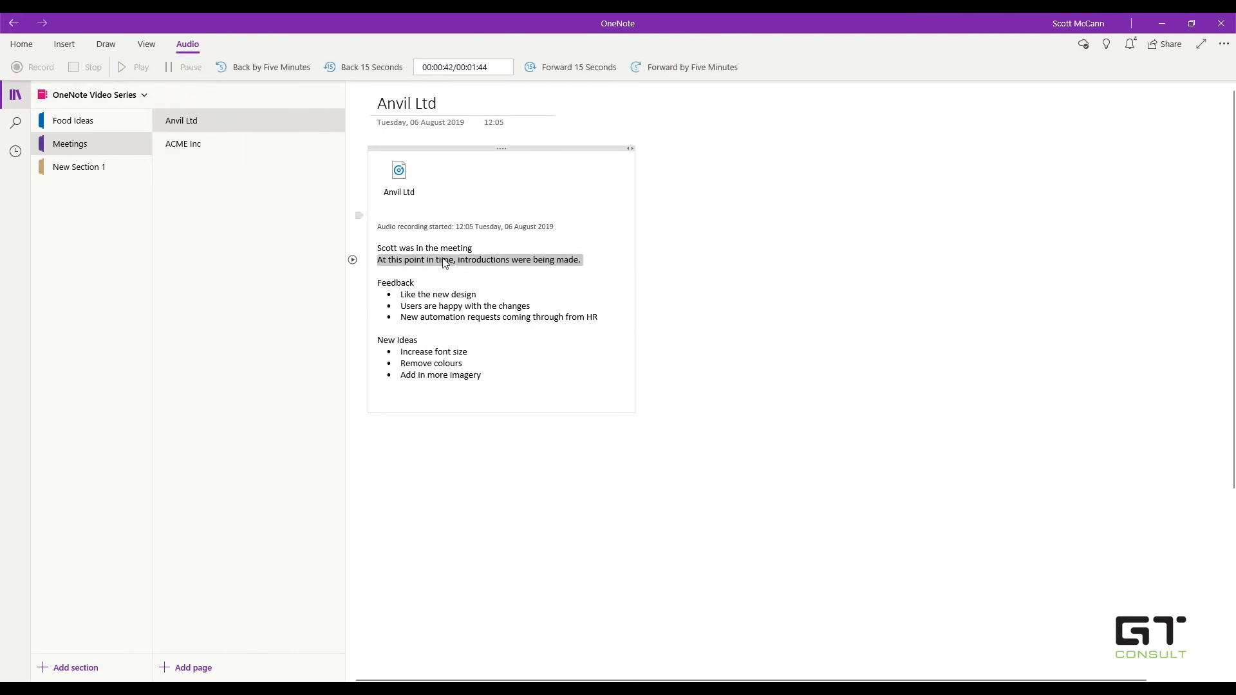